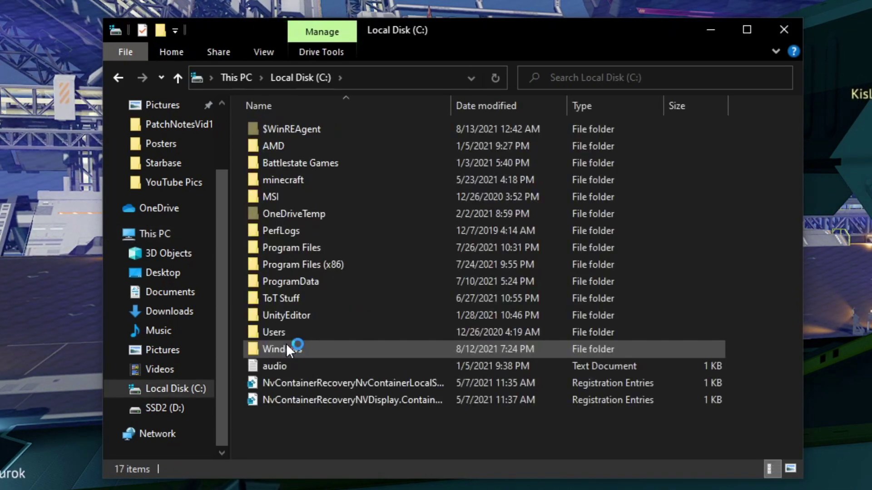
# - Open the user's AppData Roaming folder from the Users directory
pyautogui.doubleClick(296, 331)
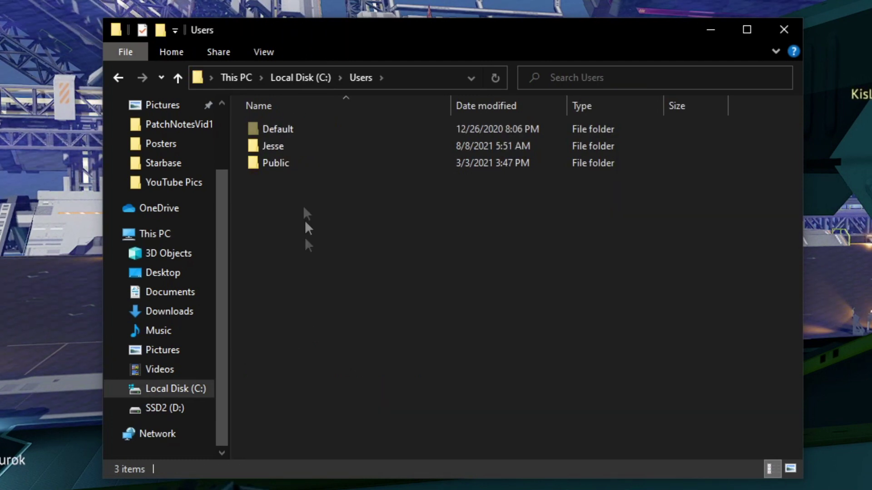
pyautogui.doubleClick(309, 147)
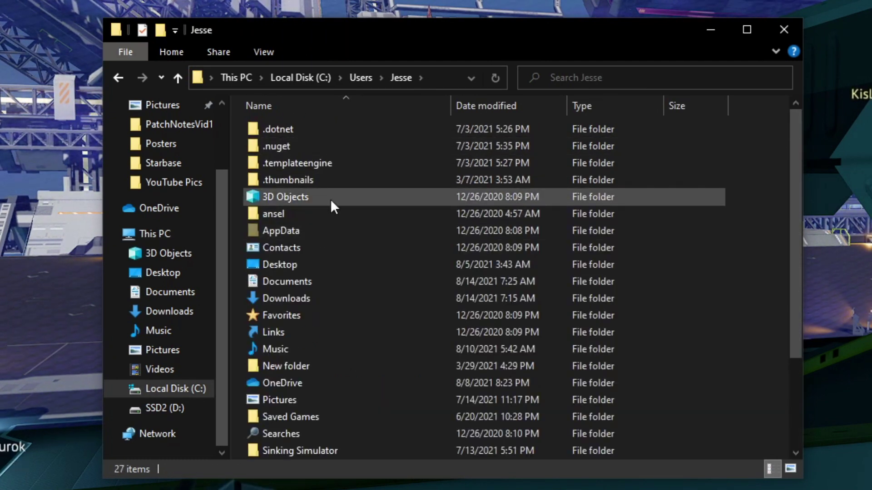
pyautogui.doubleClick(325, 230)
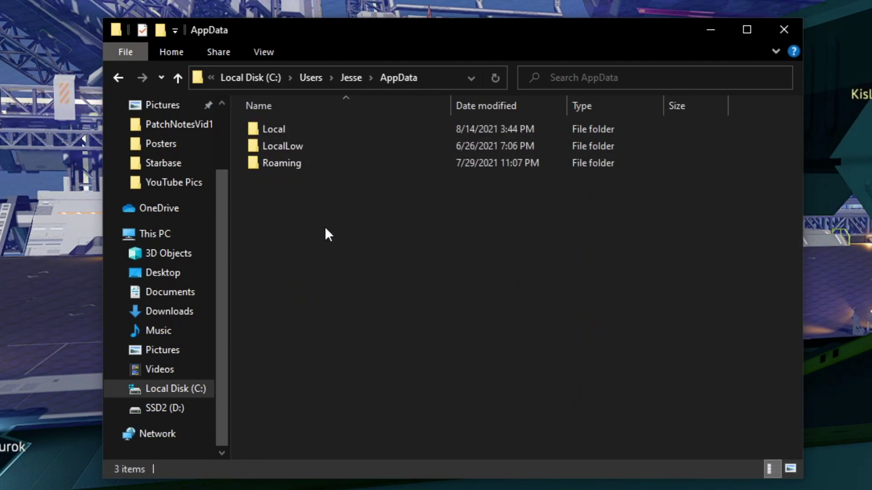
pyautogui.doubleClick(342, 163)
pyautogui.scroll(-8, 375, 299)
pyautogui.scroll(-3, 375, 299)
pyautogui.scroll(-2, 375, 300)
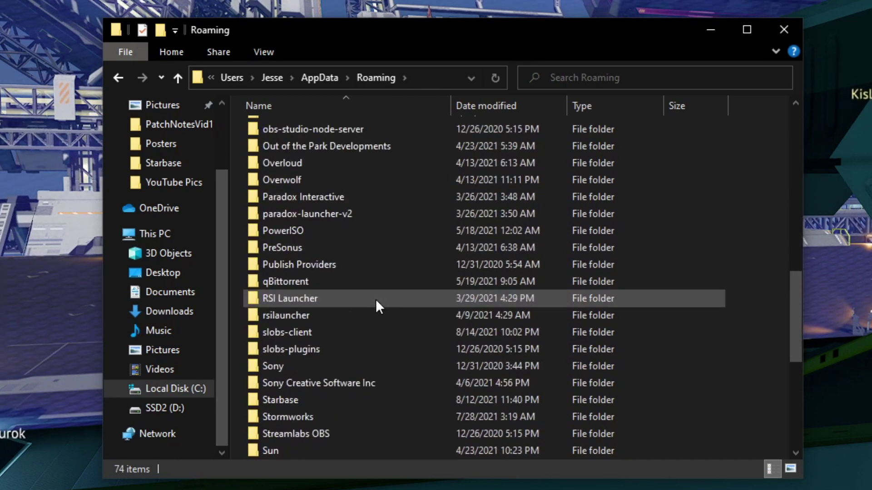
pyautogui.scroll(-2, 375, 299)
# - Open Starbase > ssc > autosave > ship_blueprints to list the ship .fbe files
pyautogui.doubleClick(360, 301)
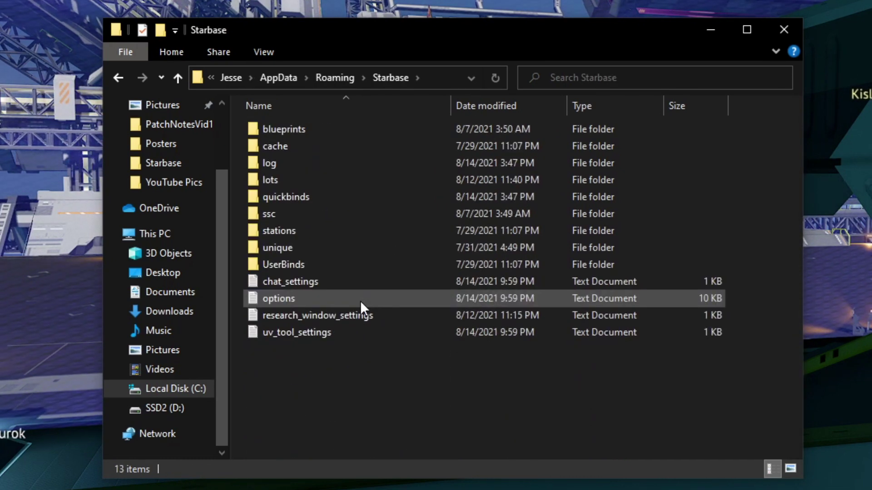
pyautogui.doubleClick(314, 214)
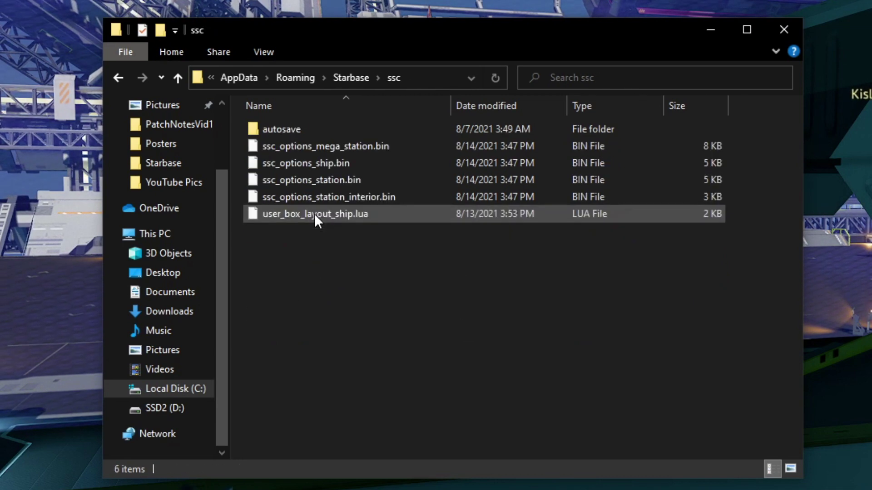
pyautogui.doubleClick(341, 127)
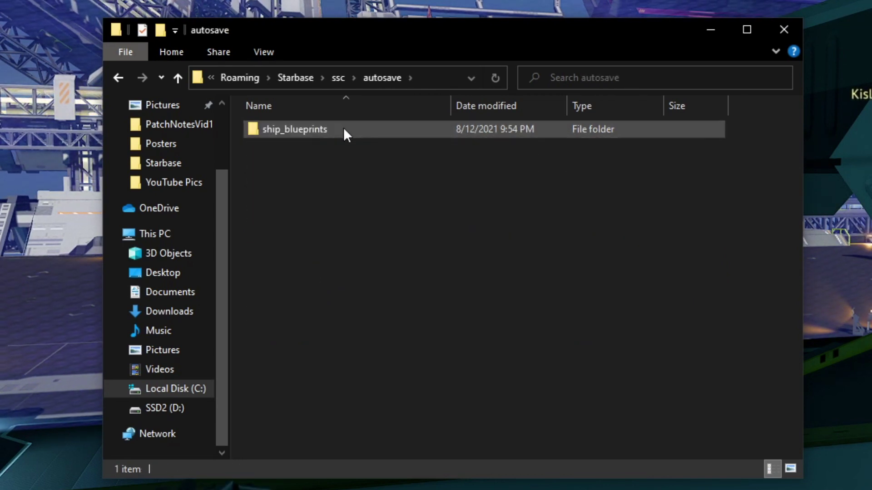
pyautogui.doubleClick(344, 129)
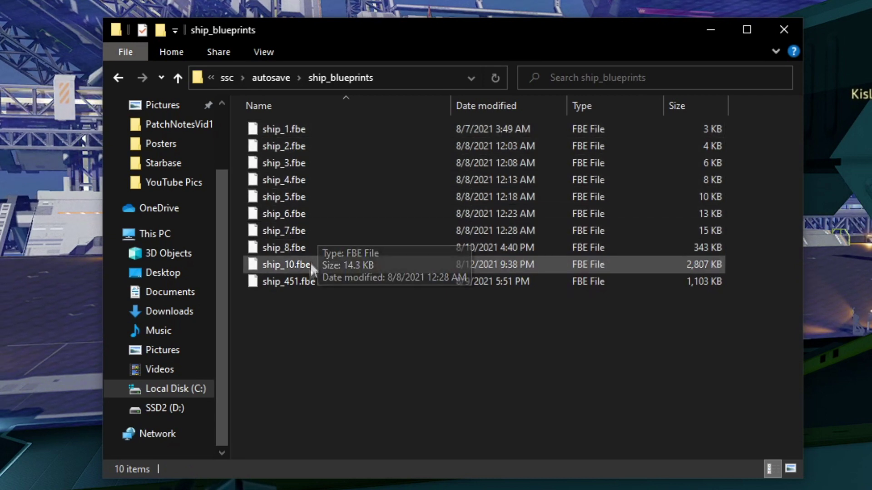
pyautogui.moveTo(306, 322); pyautogui.dragTo(315, 116)
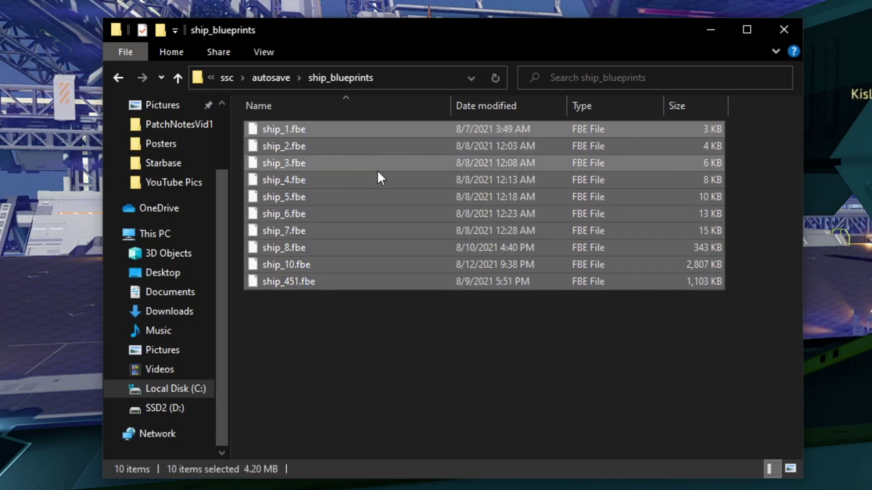
pyautogui.click(359, 328)
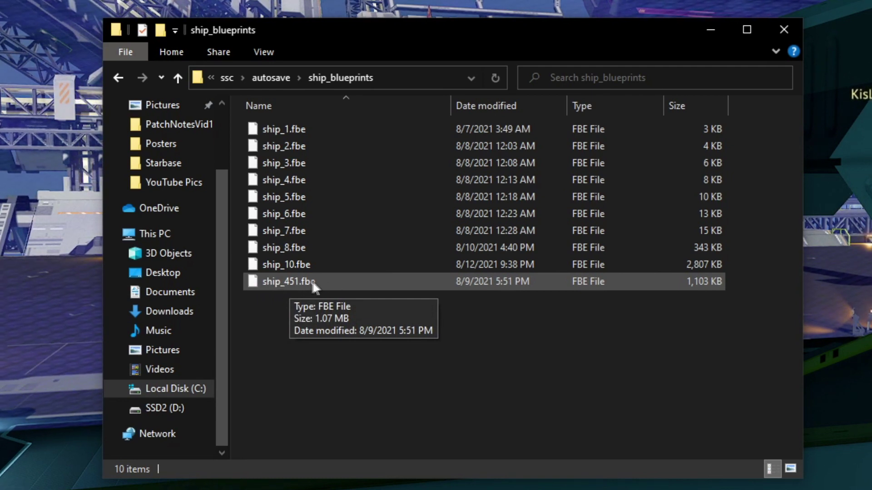
pyautogui.doubleClick(288, 285)
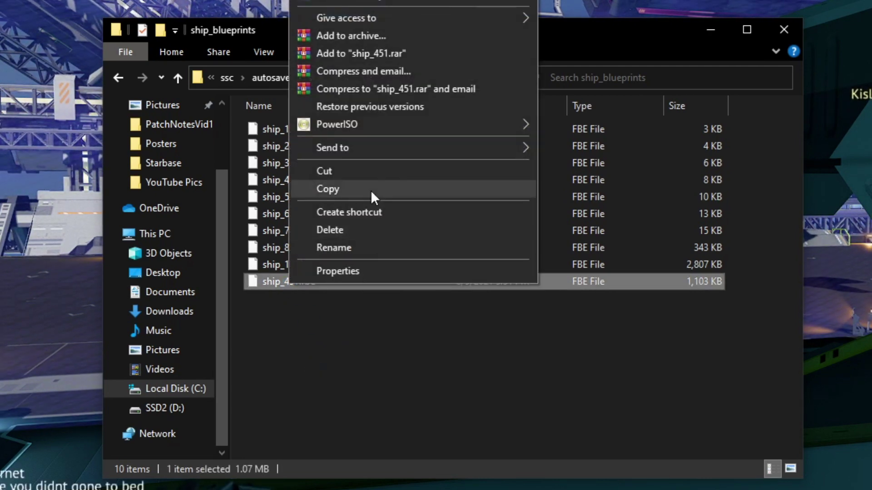
# - Copy the ship_451.fbe blueprint from its context menu
pyautogui.click(370, 190)
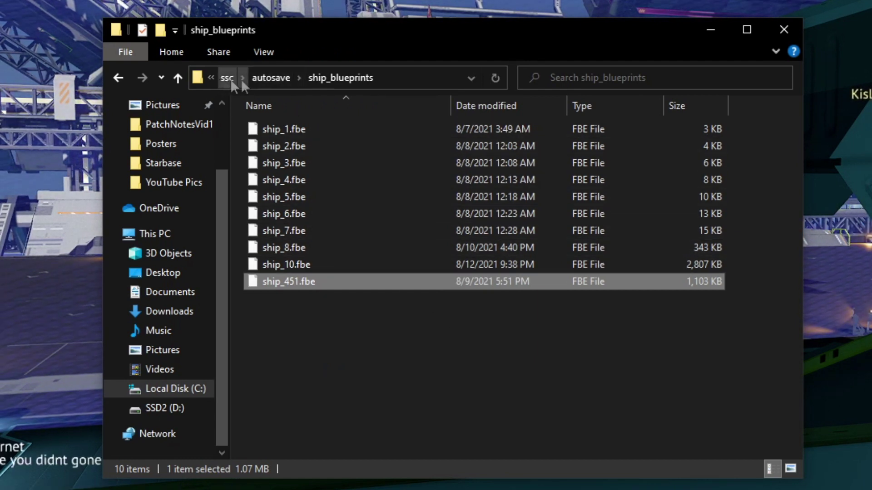
pyautogui.click(413, 78)
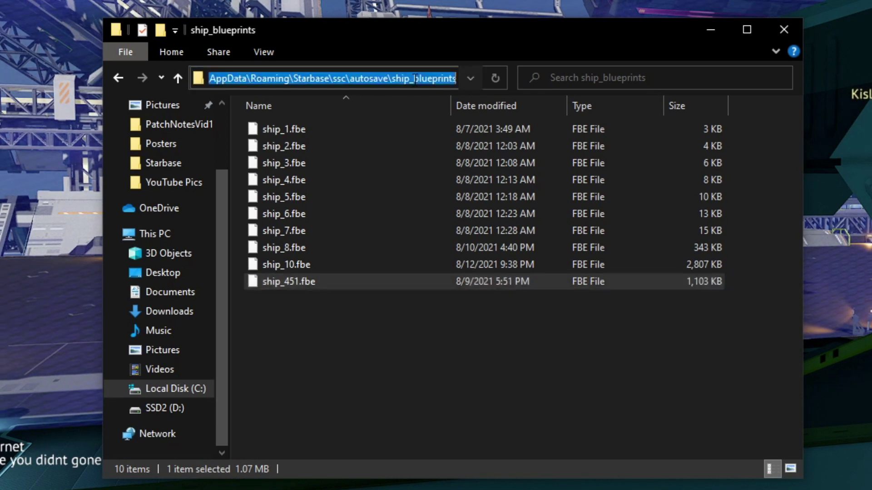
pyautogui.click(398, 344)
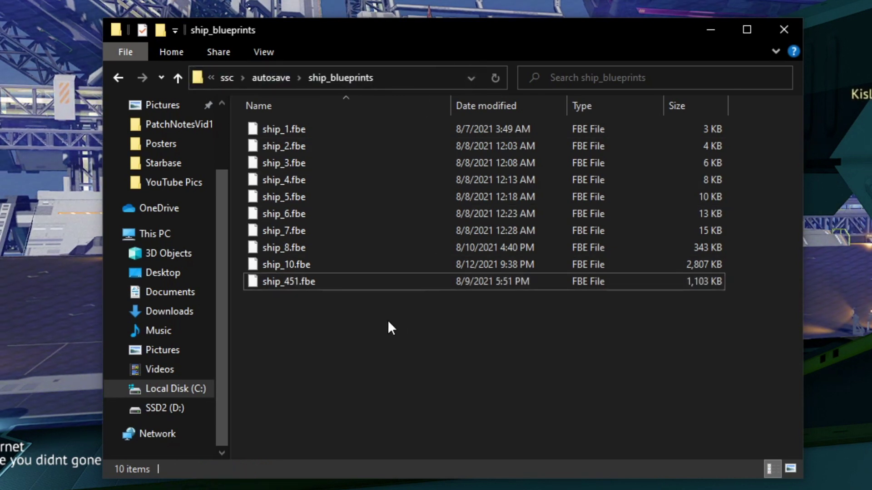